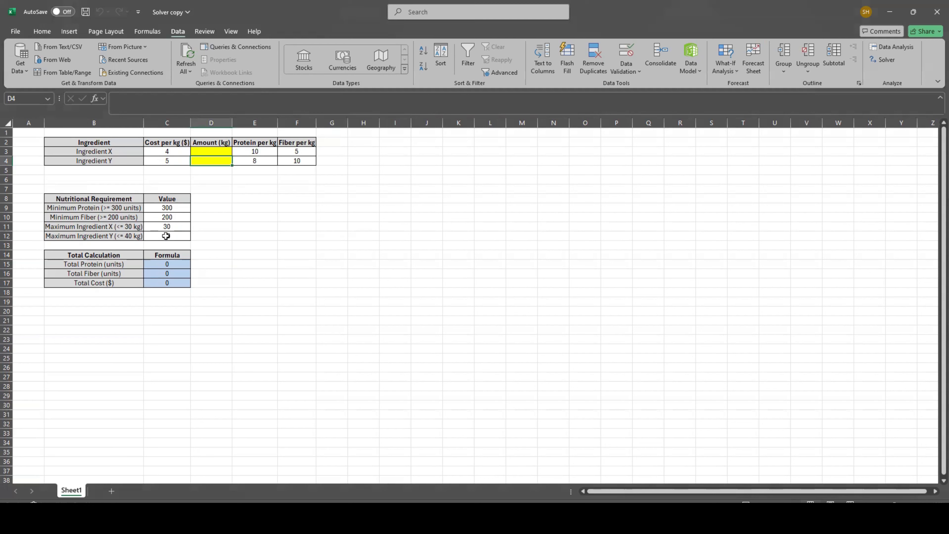
- Review the Total Protein, Total Fiber and Total Cost formulas in C15:C17 and the nutritional requirements table
click(159, 265)
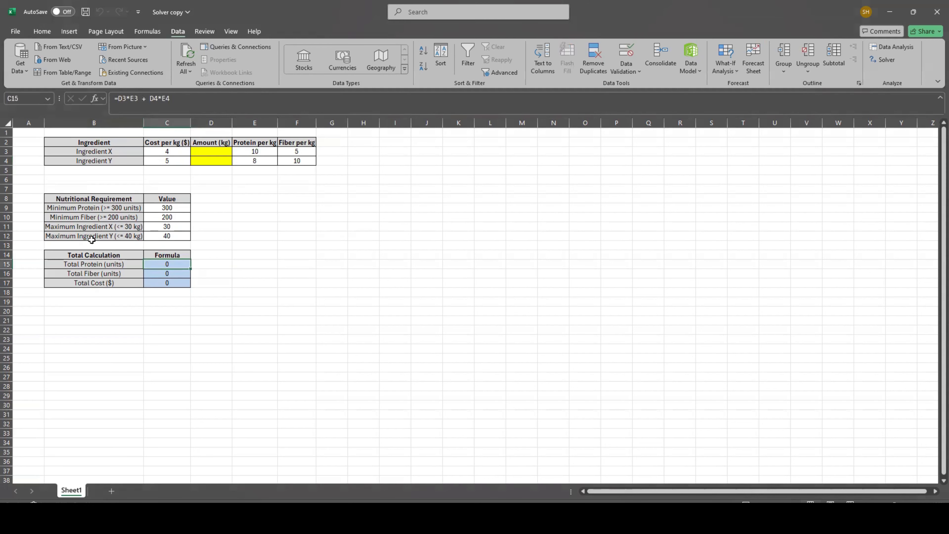
click(143, 98)
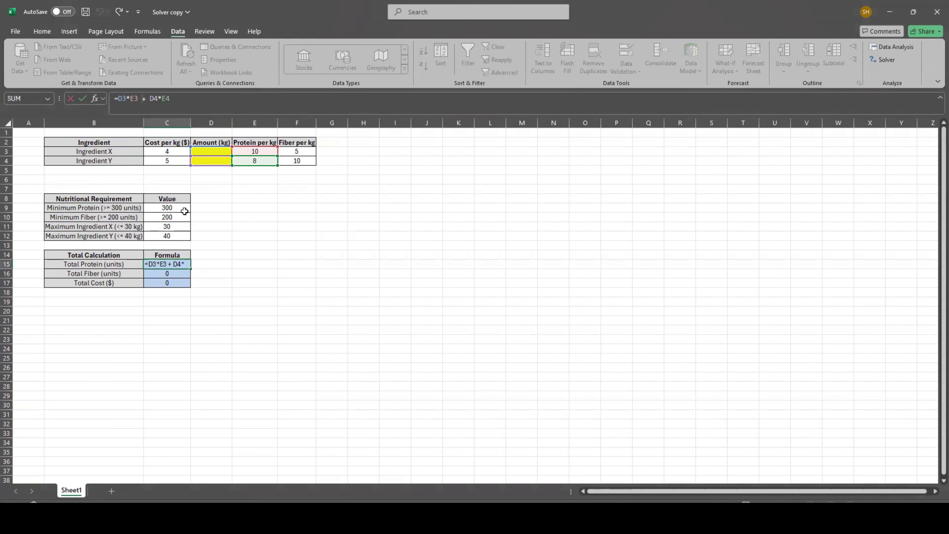
click(159, 272)
click(132, 98)
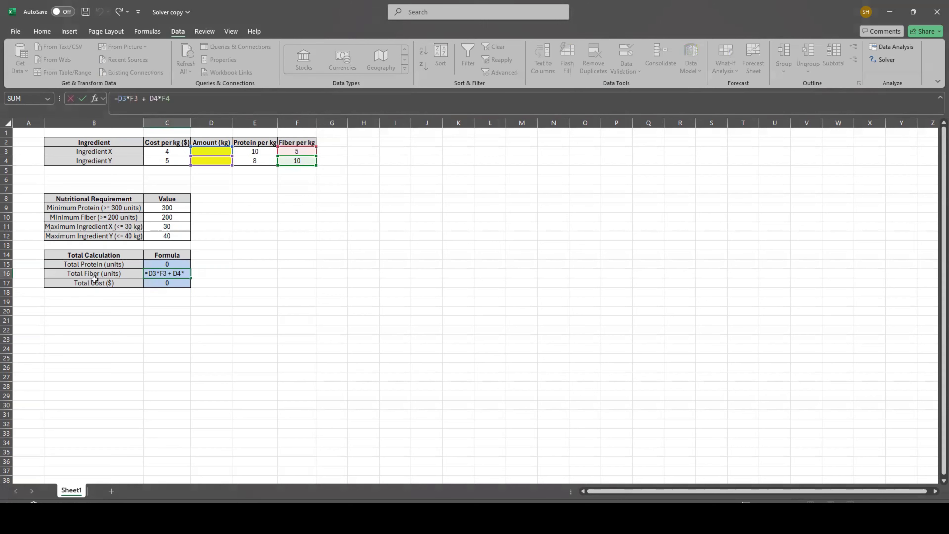
key(ctrl+Return)
click(163, 283)
click(141, 102)
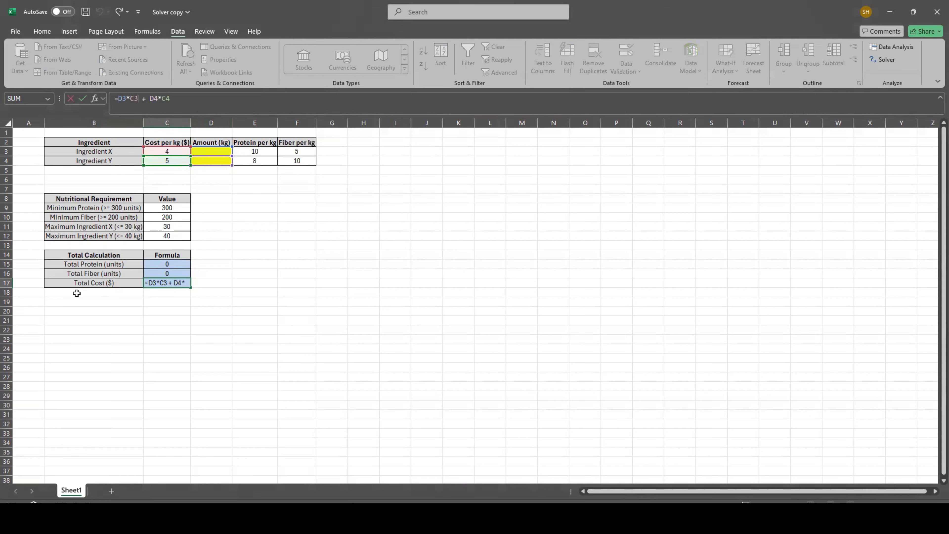
key(ctrl+Return)
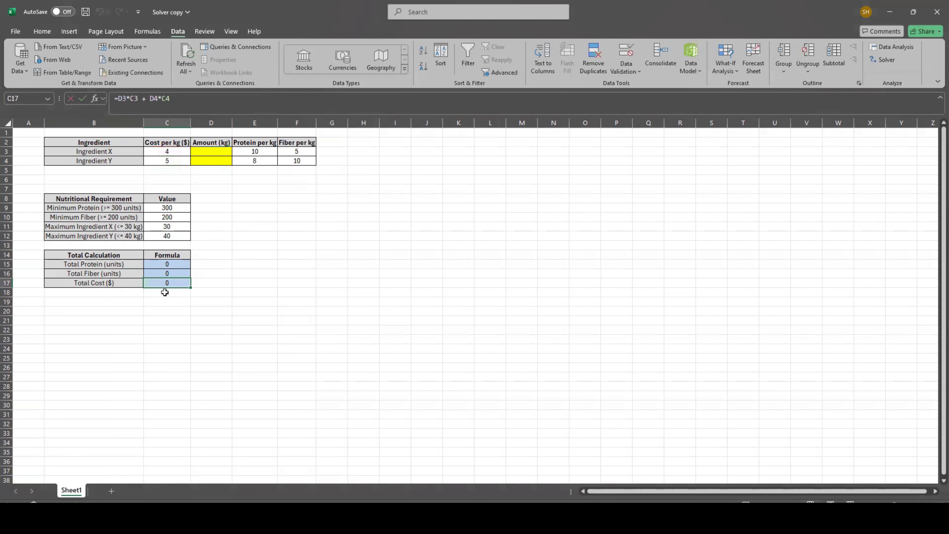
drag(87, 189, 180, 247)
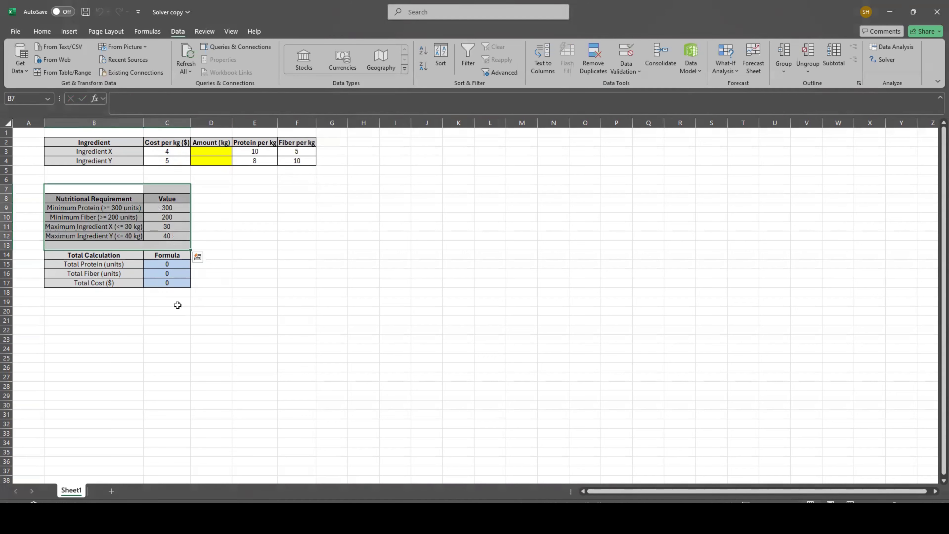
click(171, 283)
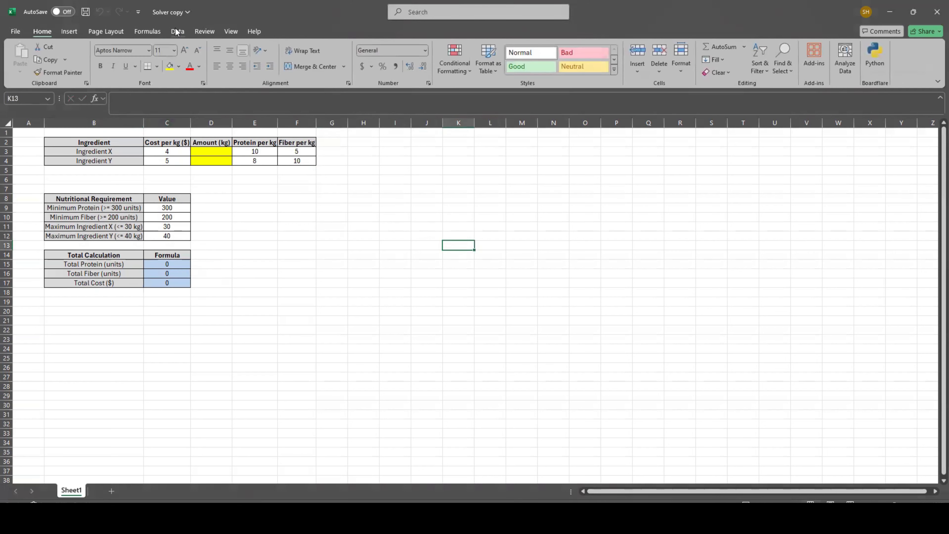
- Check in the Excel add-ins list that the Solver Add-in is enabled
click(176, 30)
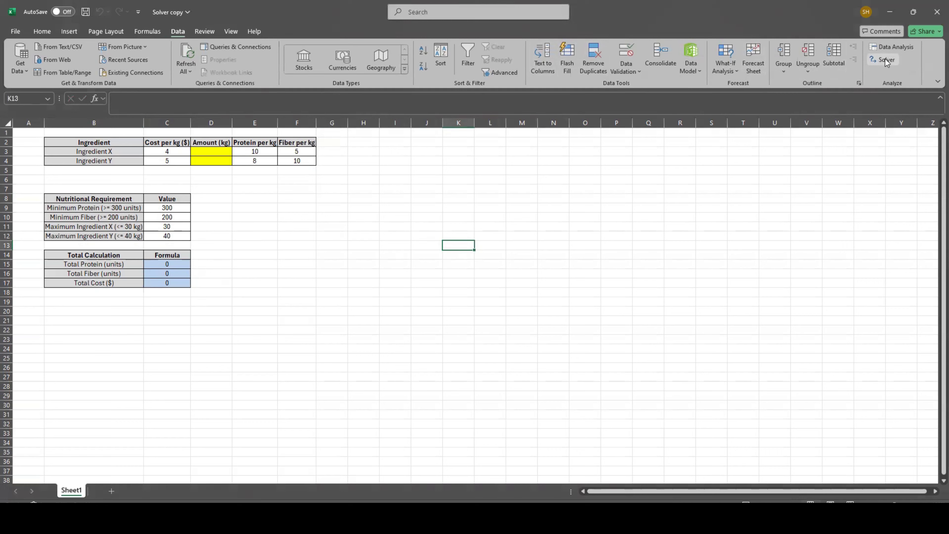
click(9, 33)
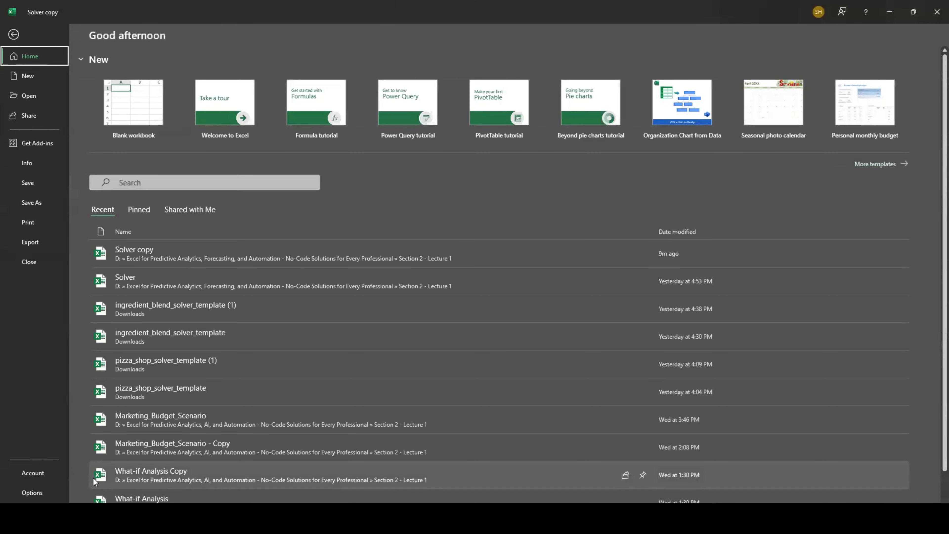
click(40, 491)
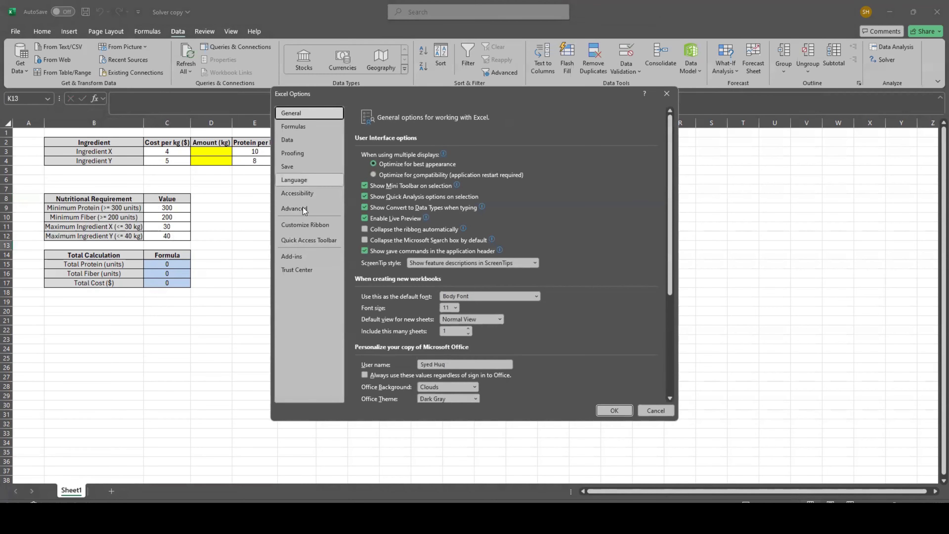
click(306, 260)
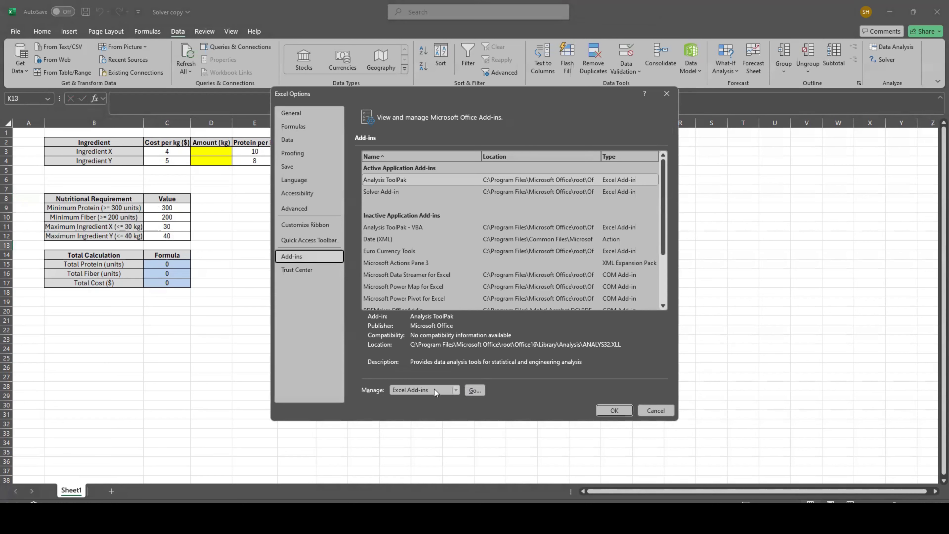
click(472, 390)
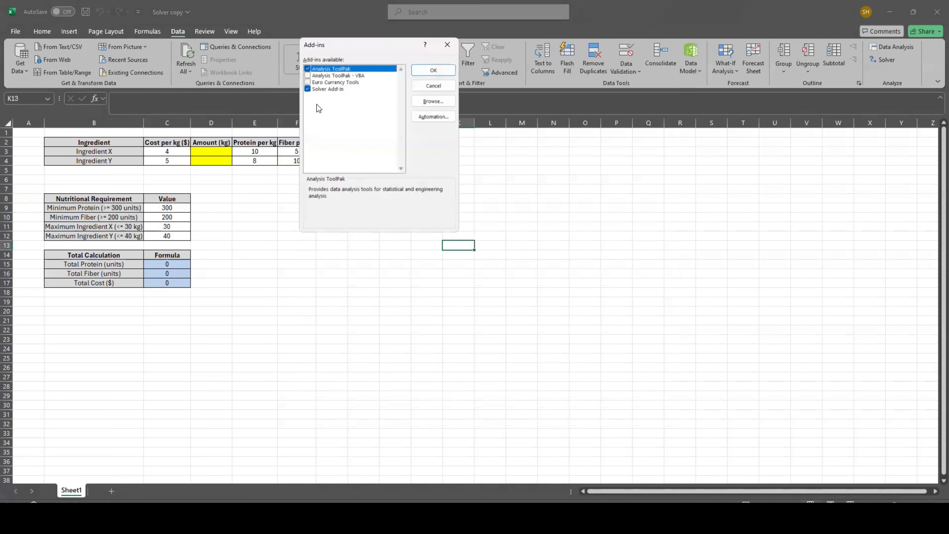
click(432, 71)
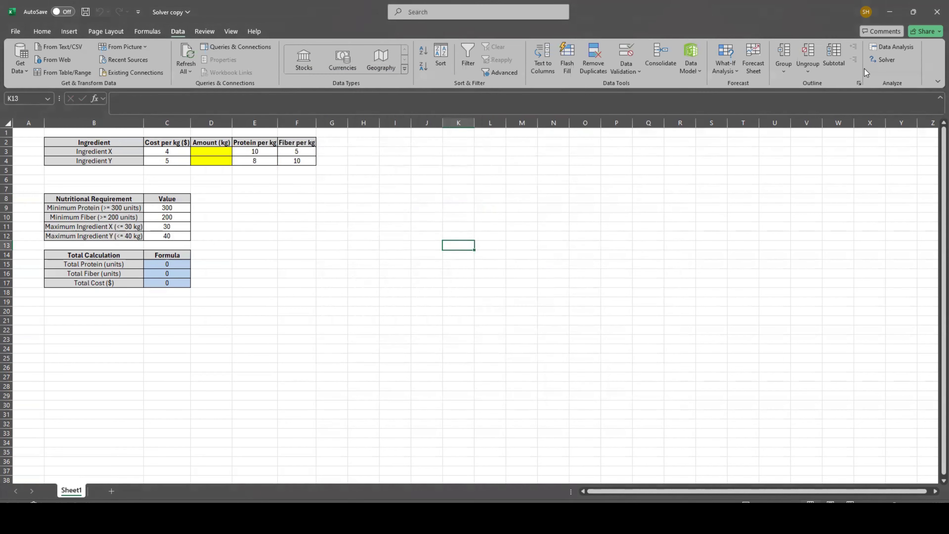
- Set up Solver to minimize the total cost in C17 by changing the ingredient amounts in D3:D4
click(886, 60)
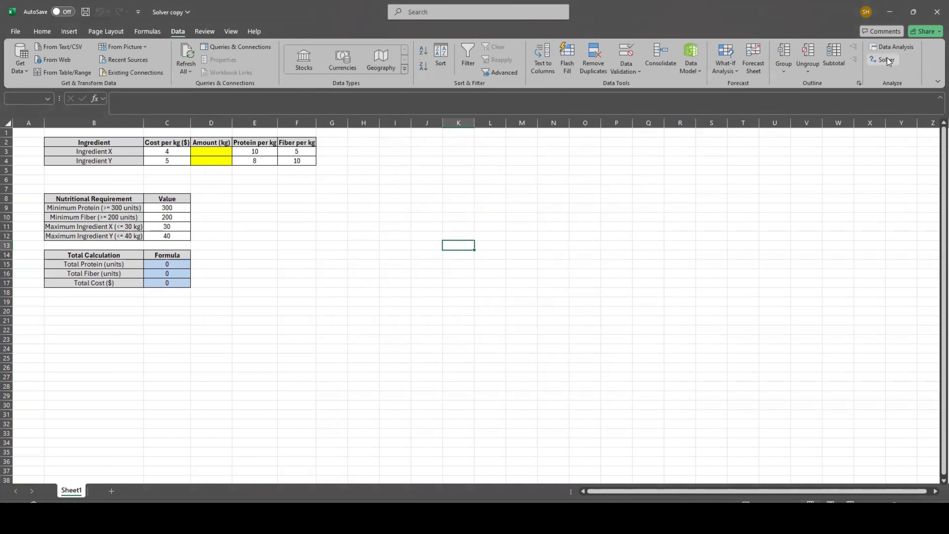
drag(358, 68, 492, 94)
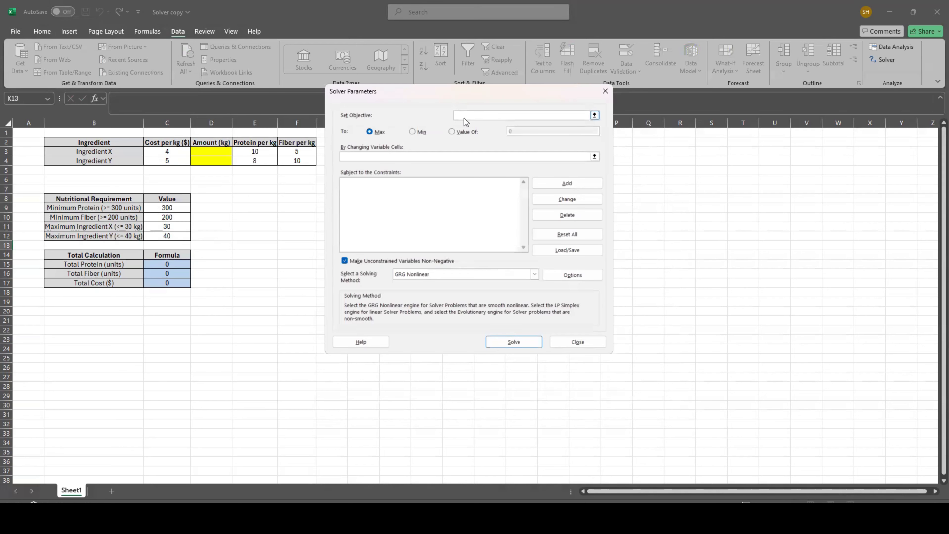
click(163, 283)
click(413, 132)
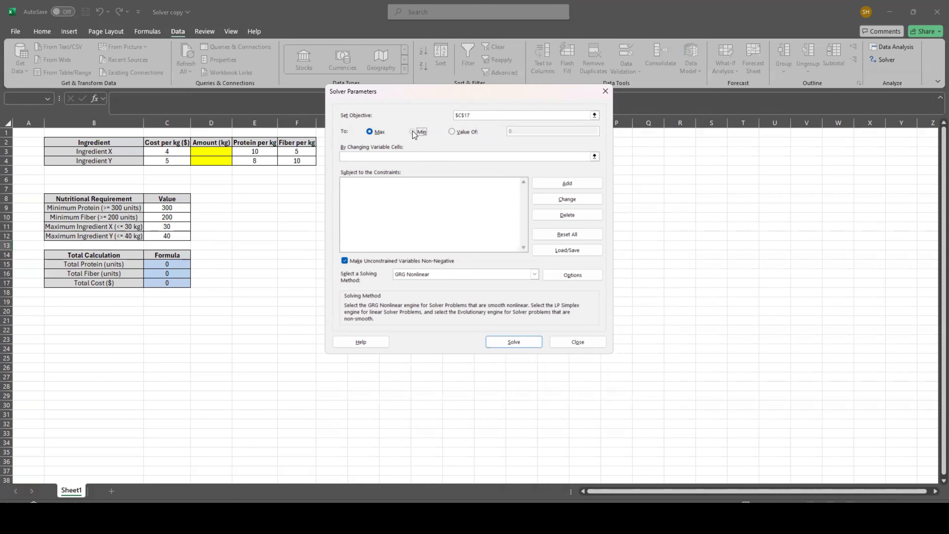
click(380, 157)
drag(215, 152, 215, 159)
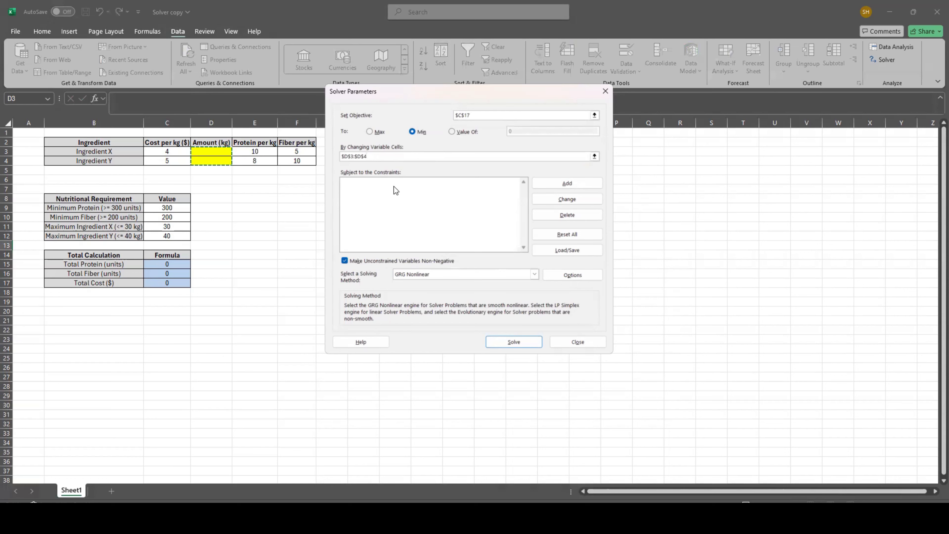
- Add a Solver constraint requiring the Ingredient X amount in D3 to be >= 0
click(557, 180)
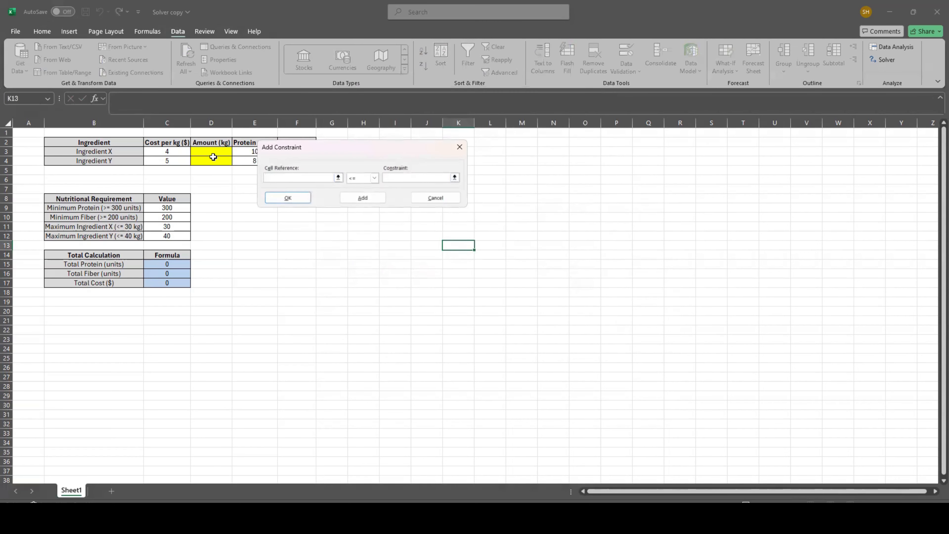
click(205, 152)
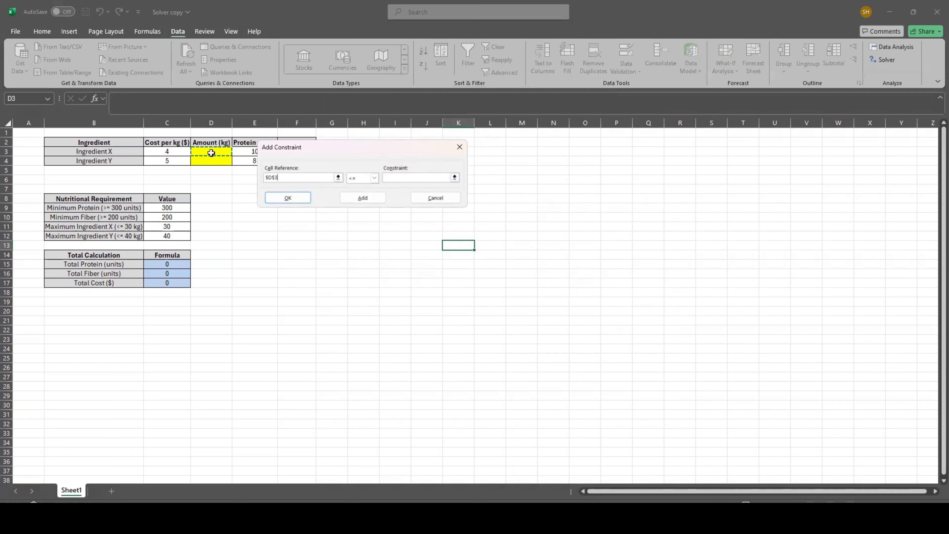
click(375, 178)
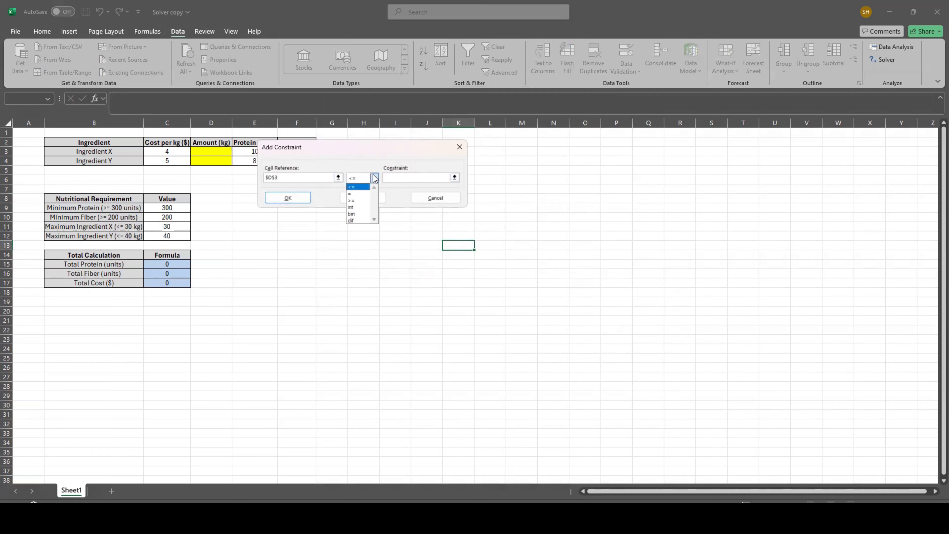
click(360, 201)
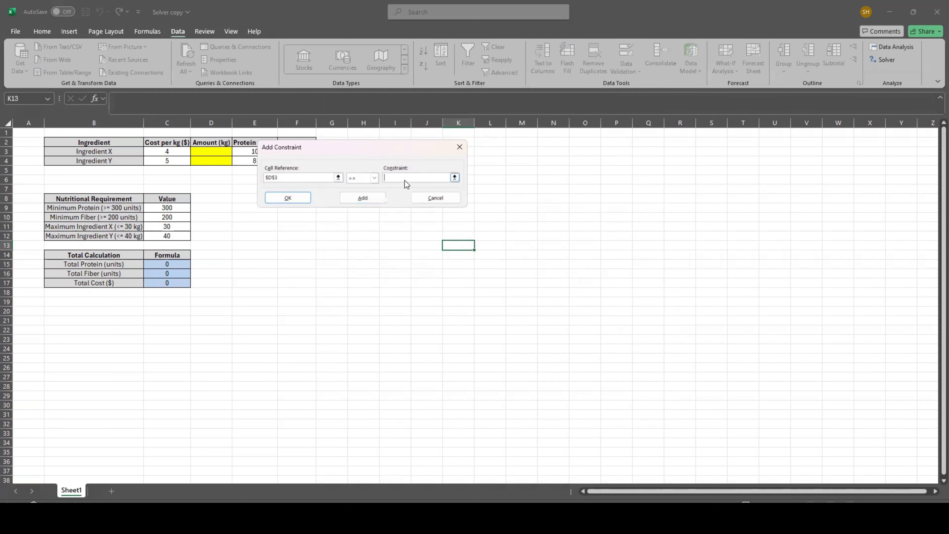
click(402, 179)
text(0)
click(365, 196)
- Add a constraint requiring the Ingredient Y amount in D4 to be >= 0
click(194, 160)
click(369, 177)
click(354, 200)
click(435, 177)
text(0)
click(362, 194)
- Add a constraint requiring total protein in C15 to be >= the minimum protein in C9
click(162, 264)
click(367, 175)
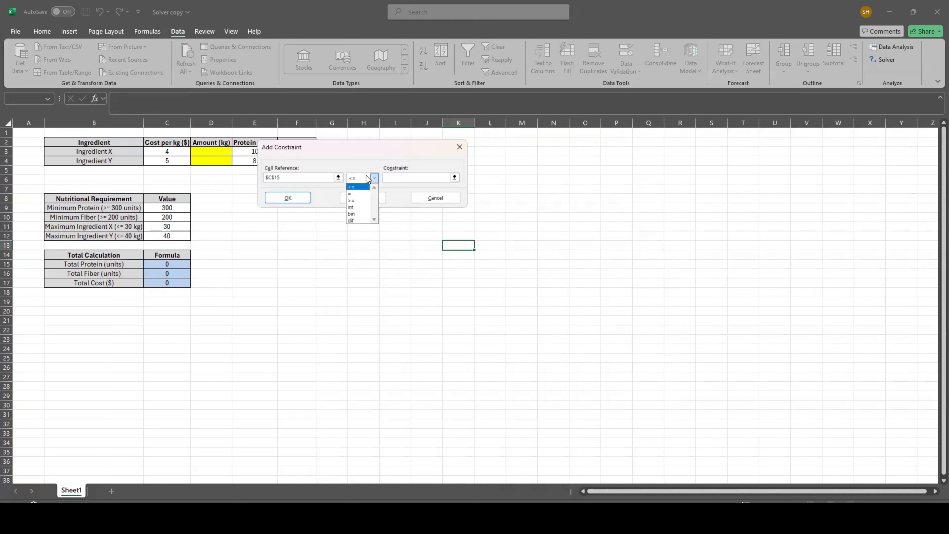
click(356, 200)
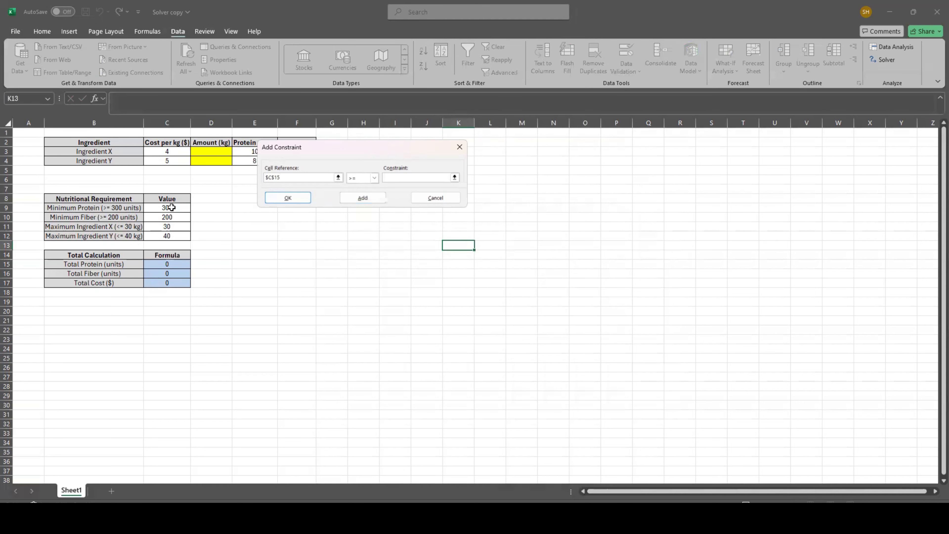
click(171, 207)
click(371, 198)
- Add a constraint requiring total fiber in C16 to be >= the minimum fiber in C10
click(168, 273)
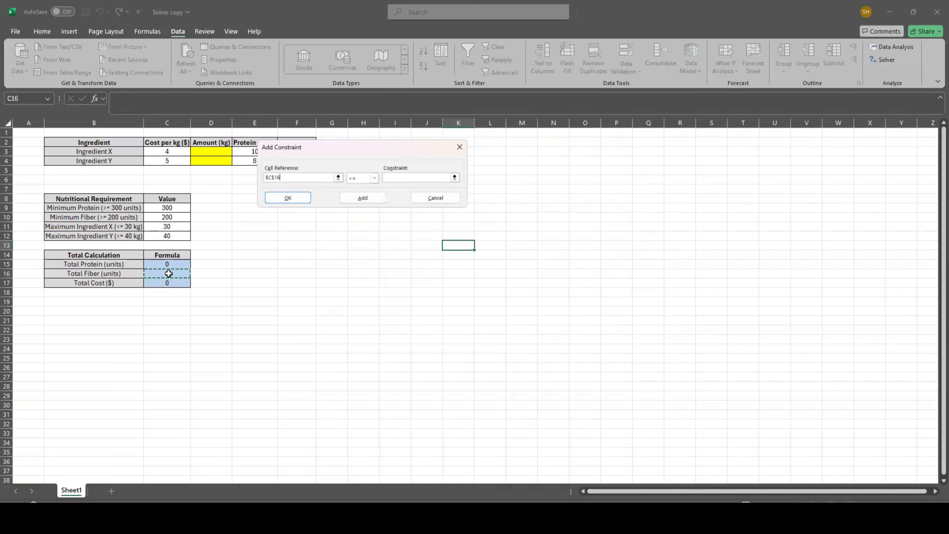
click(374, 178)
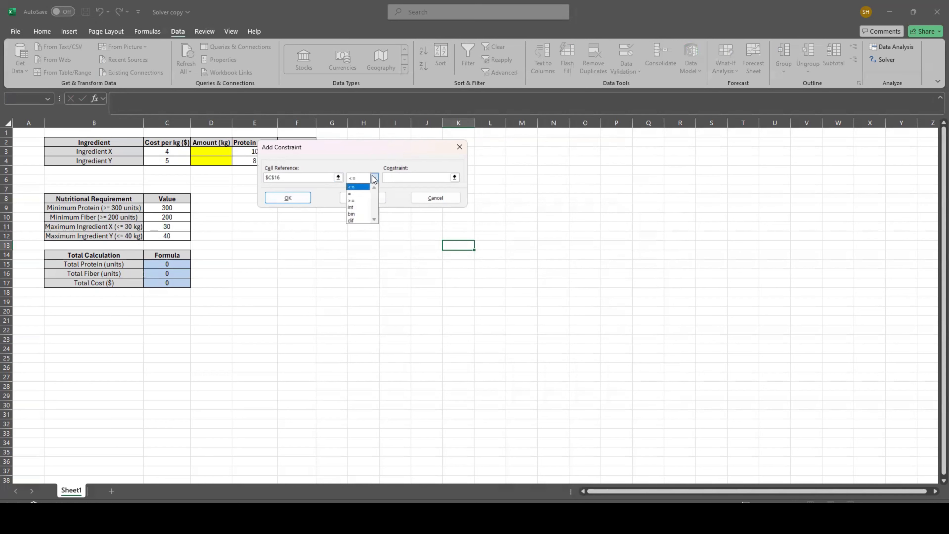
click(358, 201)
click(172, 217)
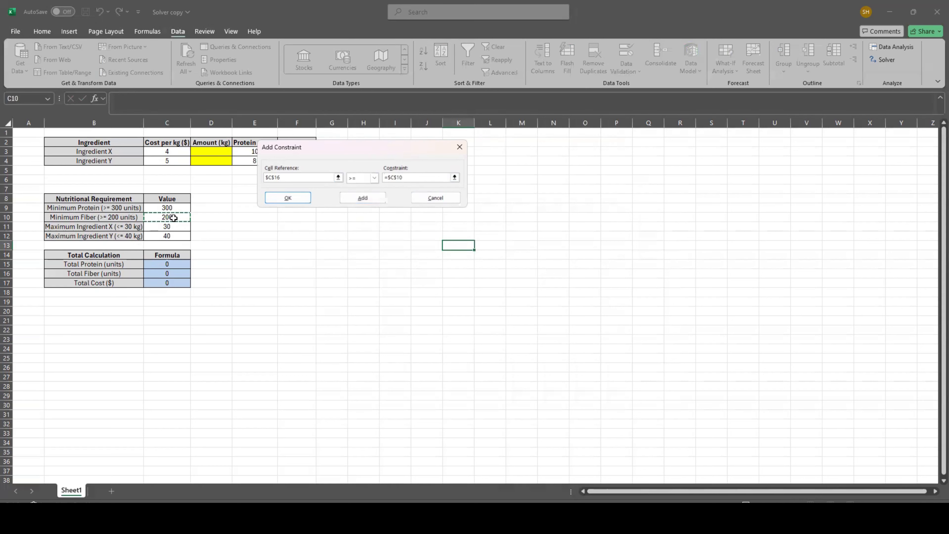
click(362, 198)
- Add a constraint limiting the Ingredient X amount in D3 to <= the maximum in C11
click(220, 150)
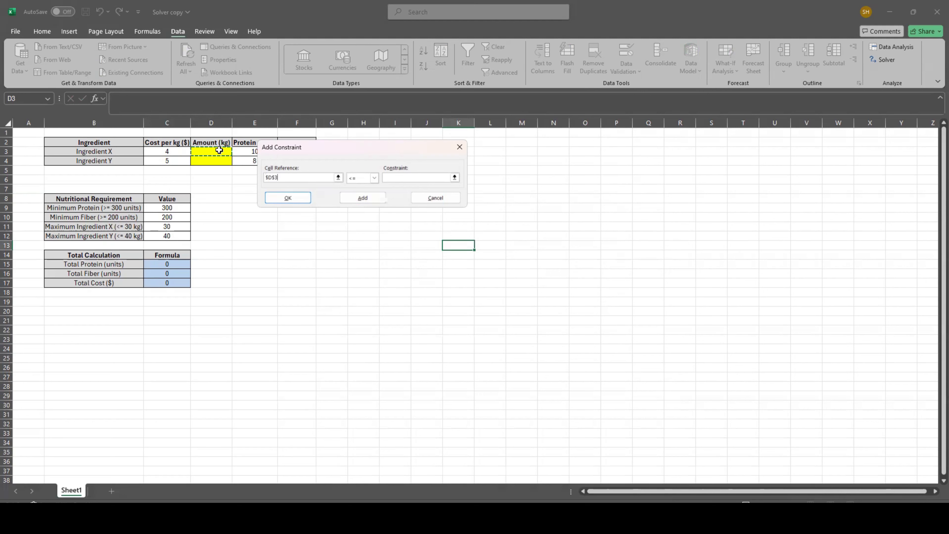
click(396, 175)
click(178, 227)
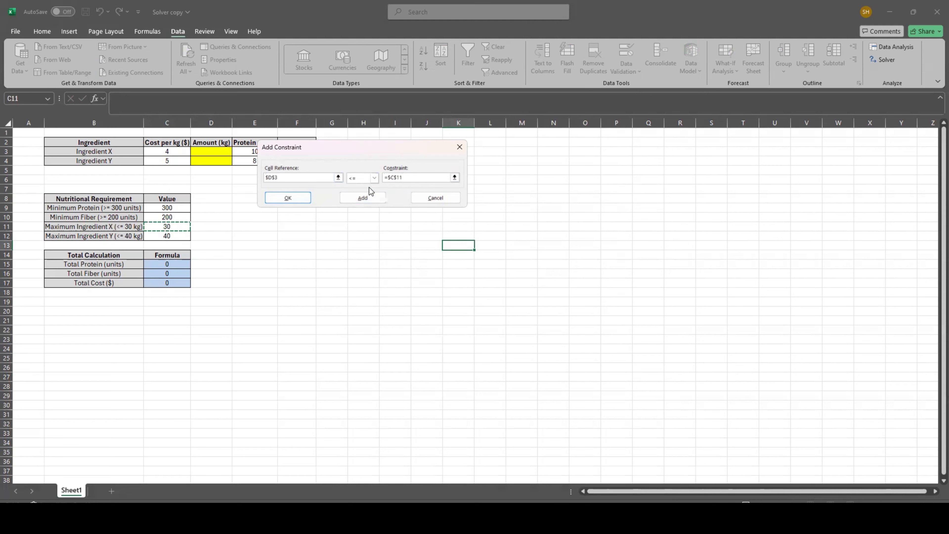
click(378, 201)
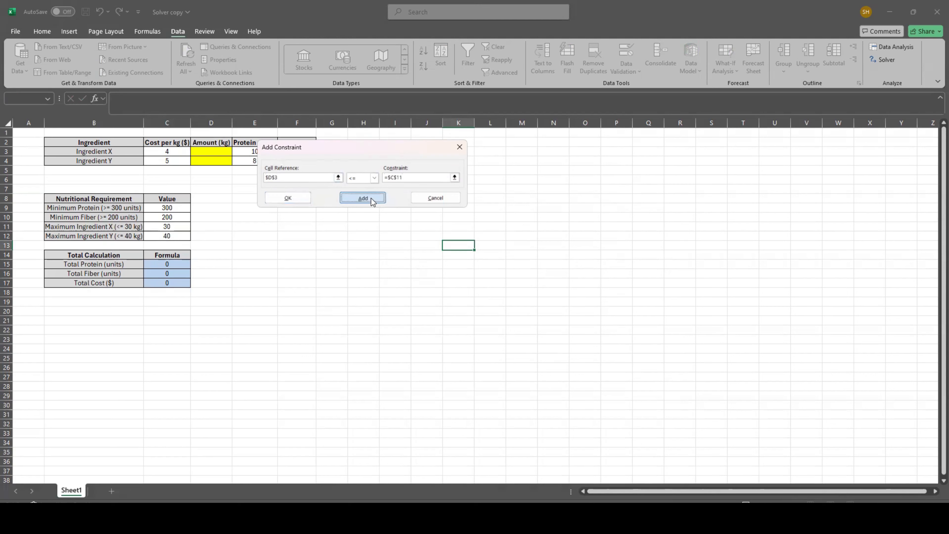
- Add a constraint limiting the Ingredient Y amount in D4 to <= the maximum in C12, and finish adding constraints
click(214, 161)
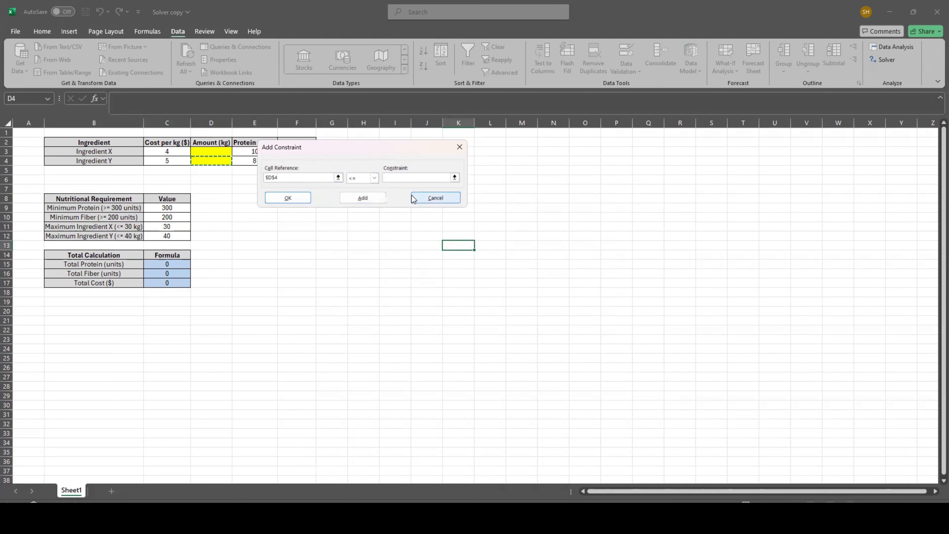
click(397, 178)
click(167, 236)
click(363, 197)
click(437, 201)
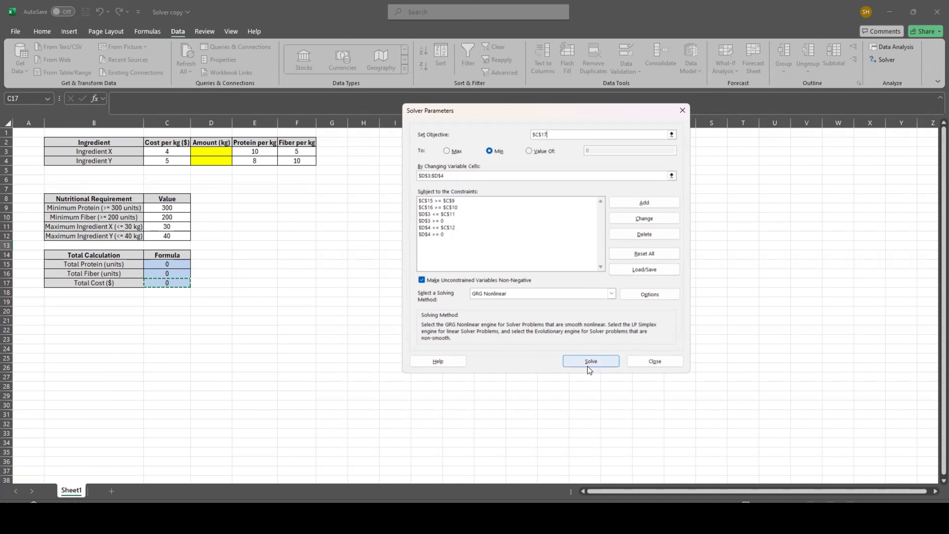
- Solve the model with the Simplex LP solving method and keep the Solver solution
click(421, 303)
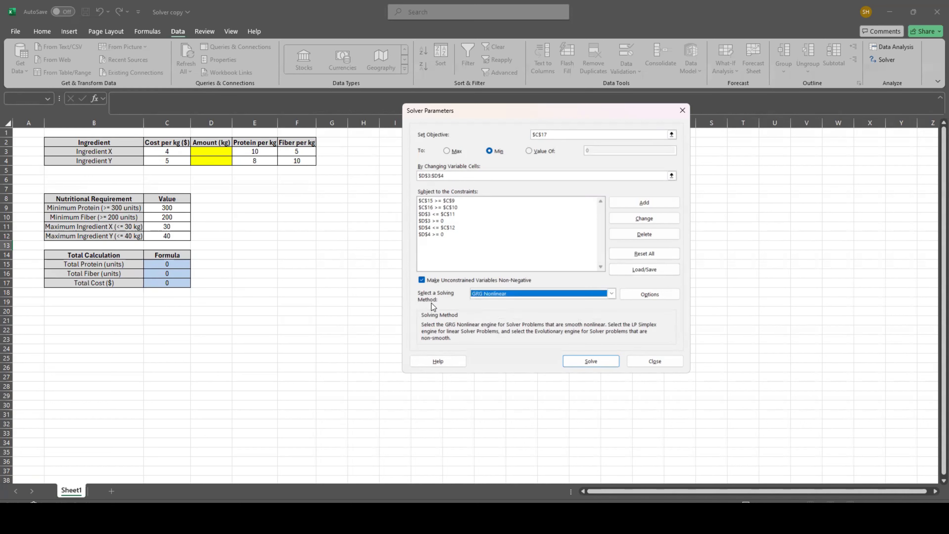
click(486, 294)
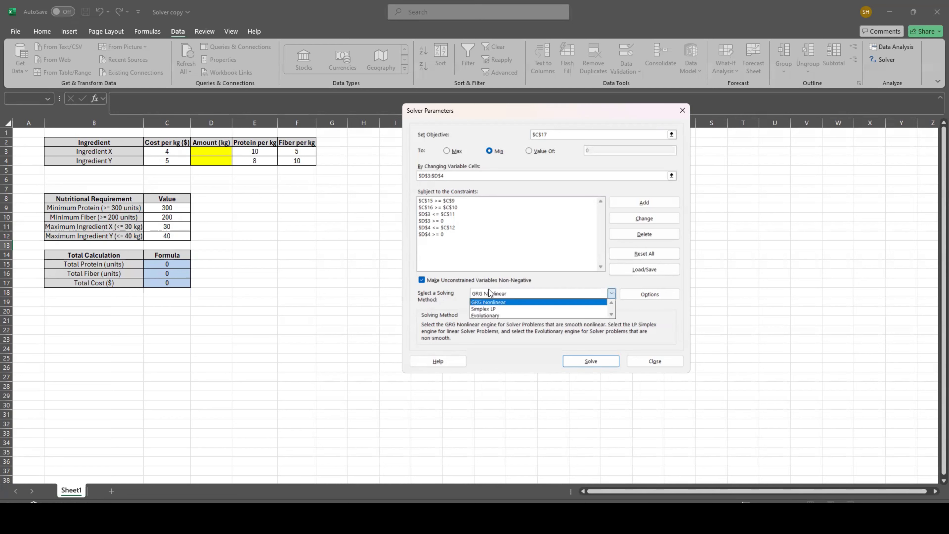
click(482, 310)
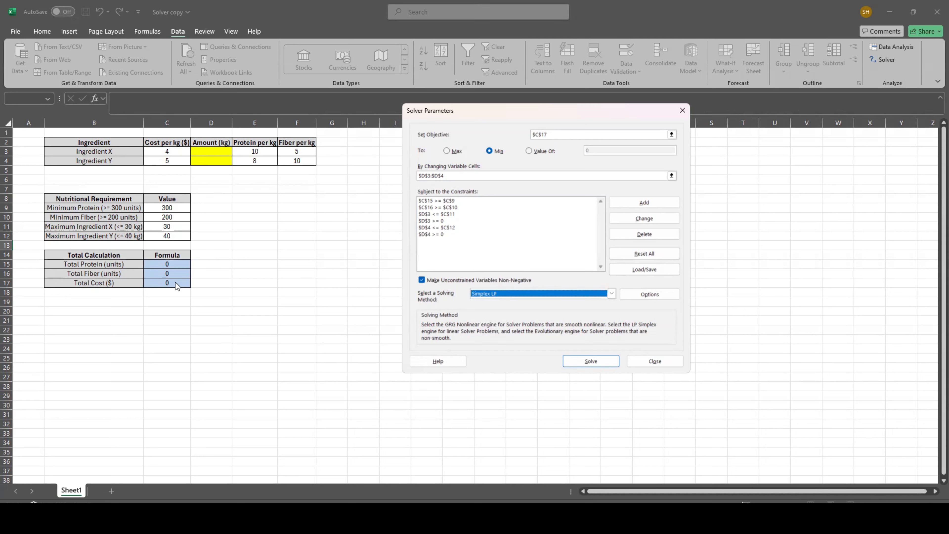
click(482, 295)
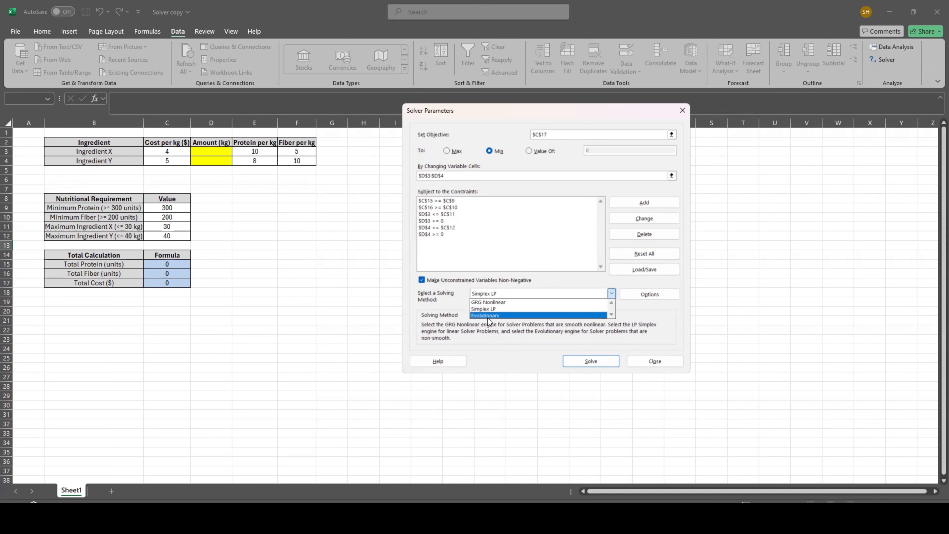
click(488, 309)
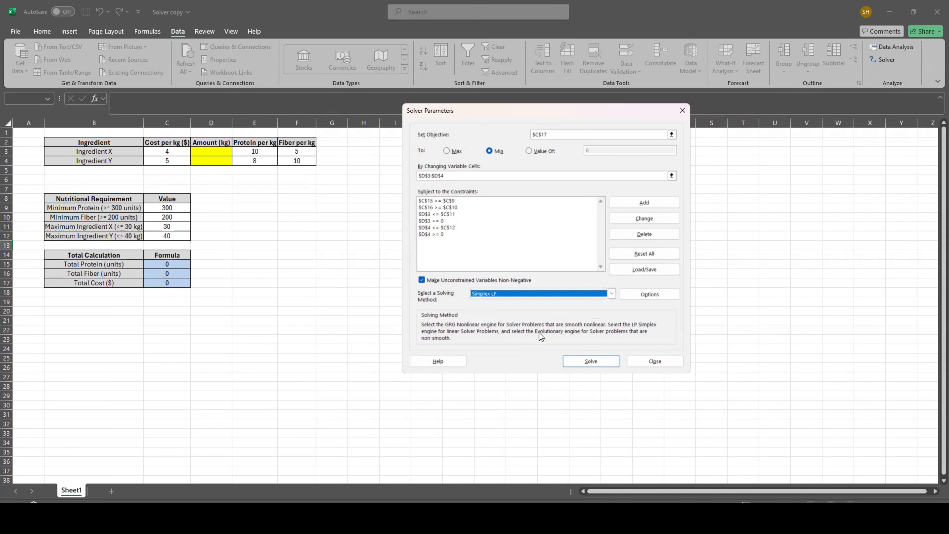
click(596, 362)
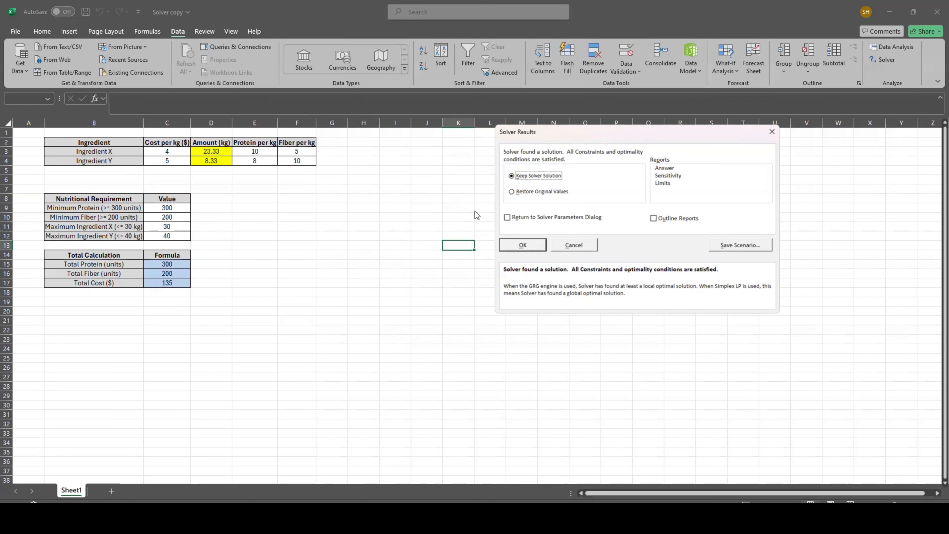
click(523, 245)
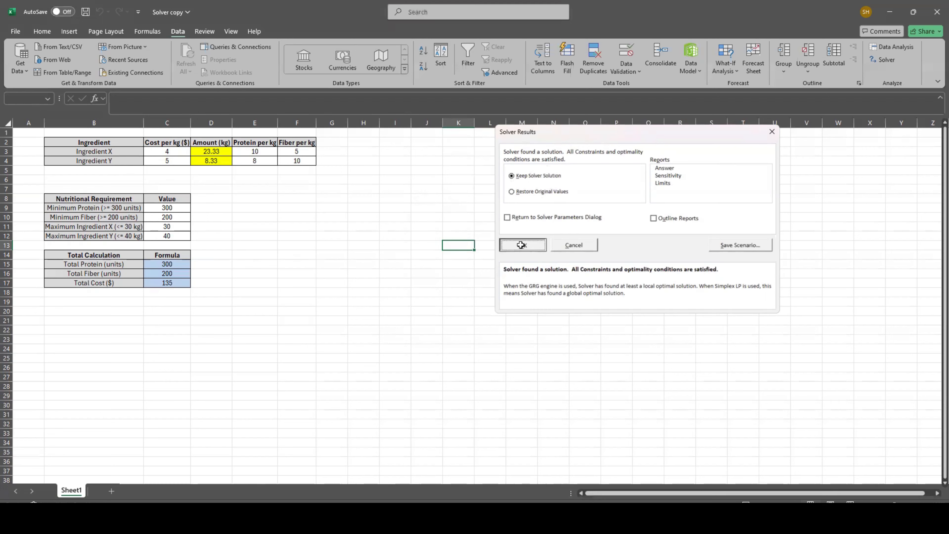